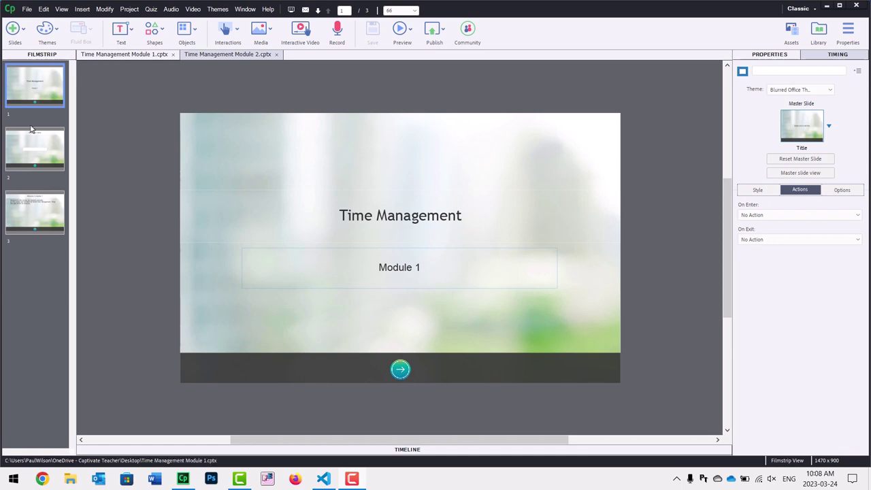
On the Enter your name slide, confirm the text entry box stores input in _student_name
{"action": "left_click", "coordinate": [38, 153]}
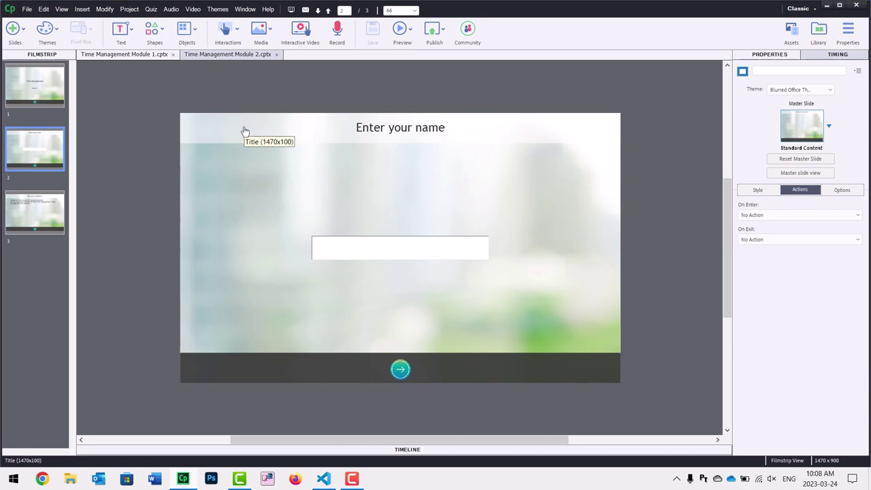
{"action": "left_click", "coordinate": [399, 252]}
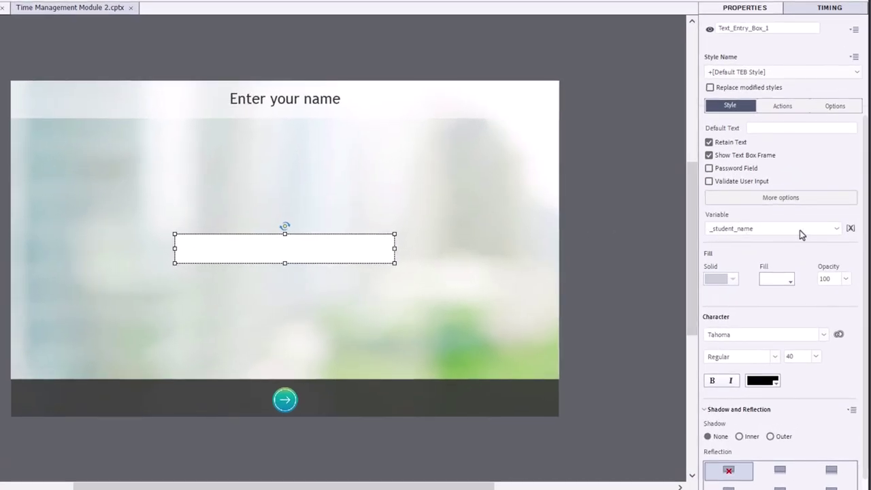
{"action": "left_click", "coordinate": [799, 233]}
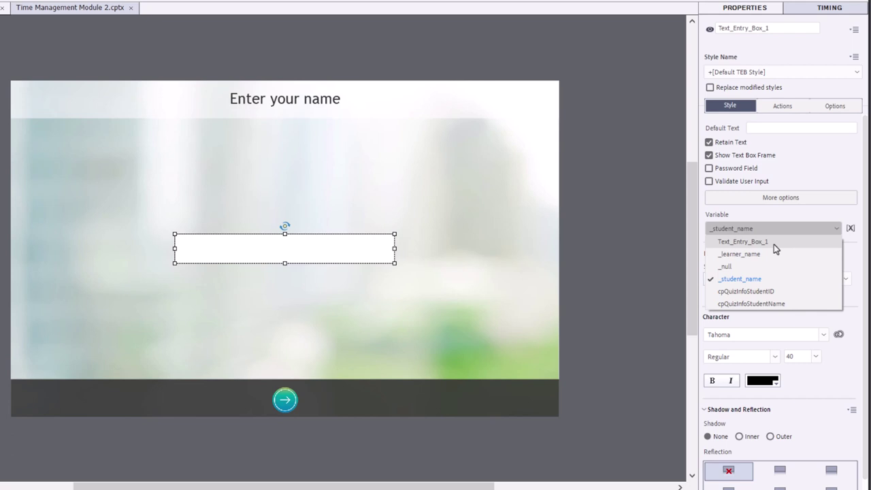
{"action": "left_click", "coordinate": [852, 259]}
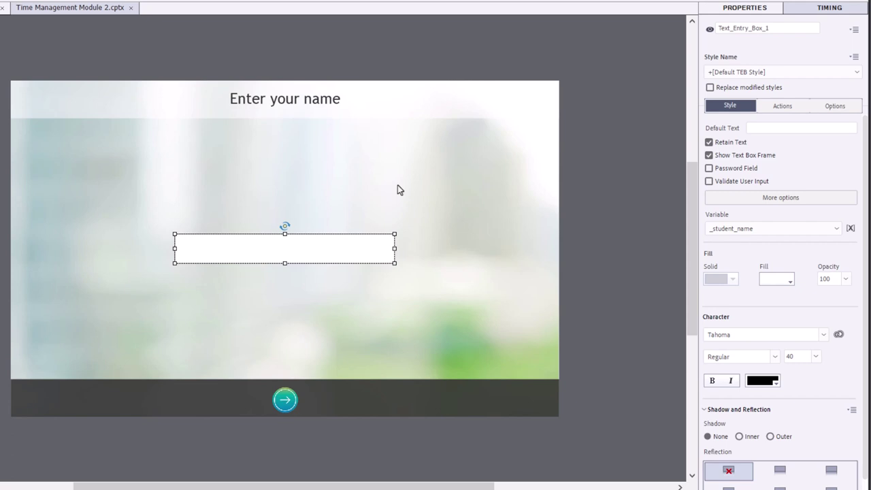
Open the JavaScript behind the next arrow's set_local_storage advanced action
{"action": "left_click", "coordinate": [290, 402]}
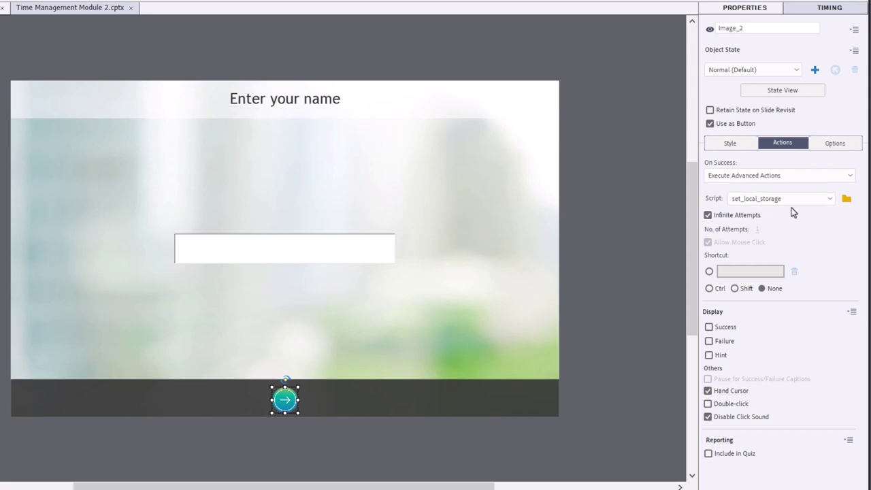
{"action": "left_click", "coordinate": [846, 198]}
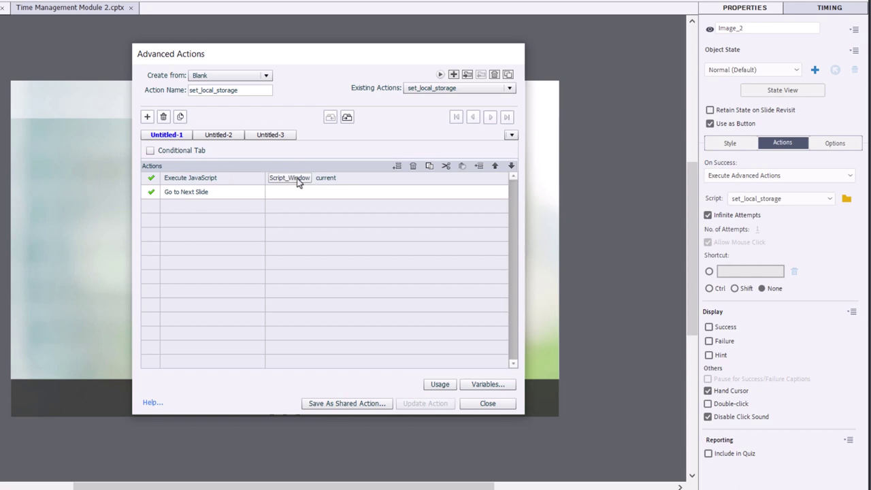
{"action": "left_click", "coordinate": [289, 178]}
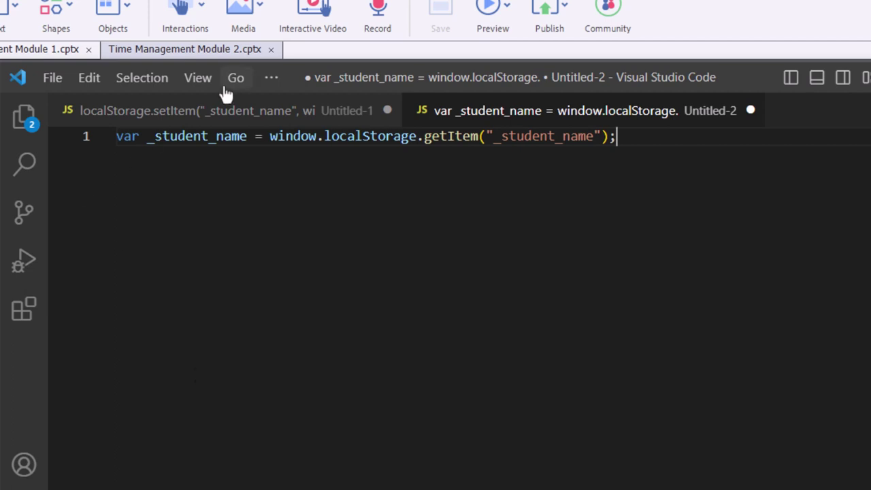
Show the localStorage.setItem line saving _student_name and highlight cpAPIInterface
{"action": "left_click", "coordinate": [221, 113]}
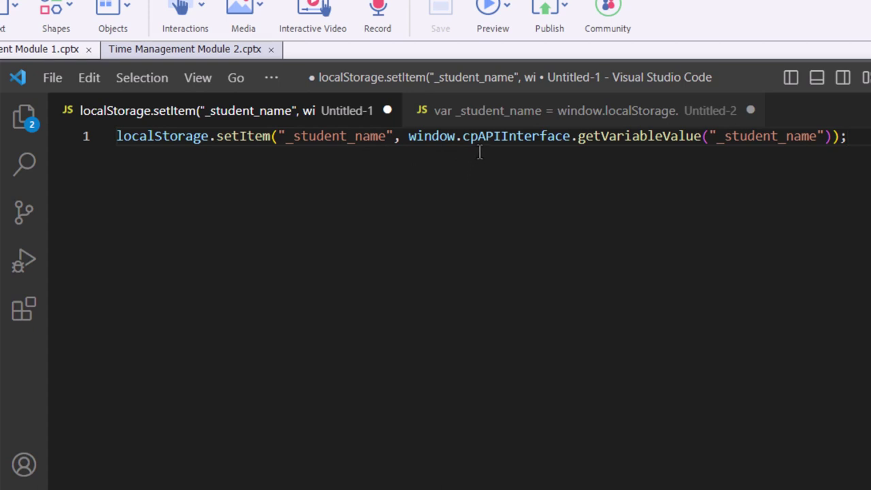
{"action": "double_click", "coordinate": [569, 145]}
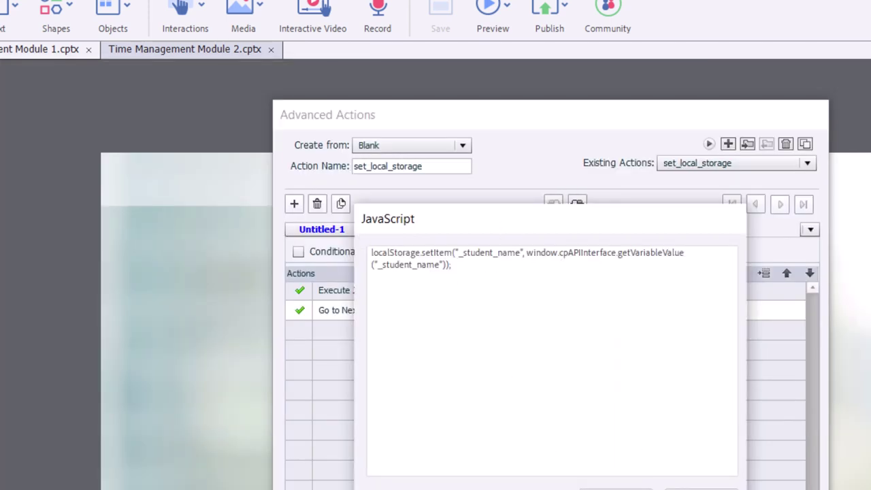
Close the JavaScript and Advanced Actions windows, then show slide 3 greeting $$_student_name$$
{"action": "left_click", "coordinate": [615, 487]}
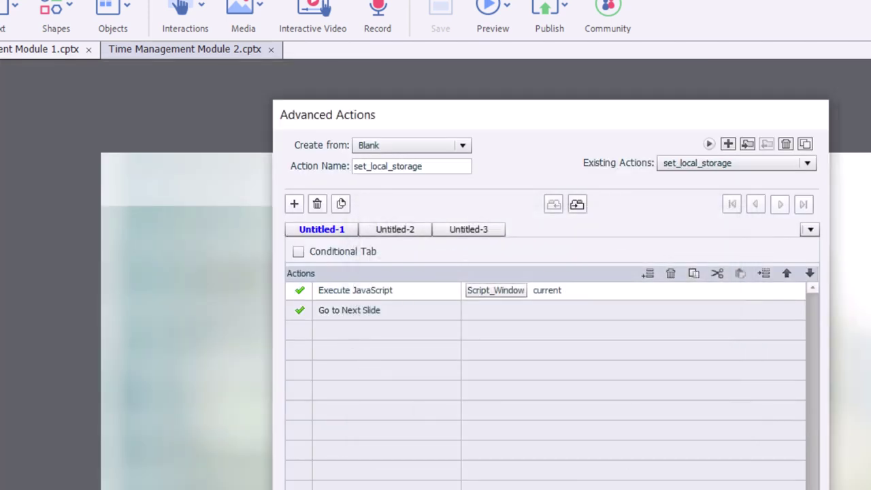
{"action": "key", "text": "Escape"}
{"action": "left_click", "coordinate": [484, 395]}
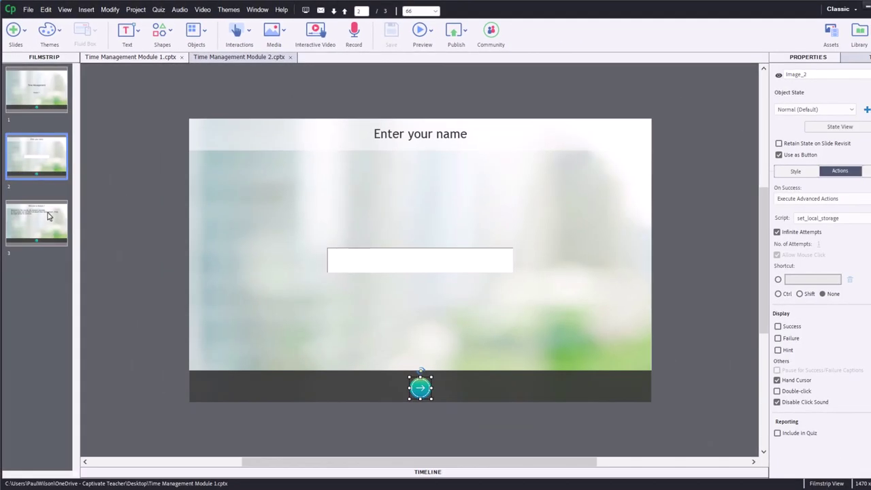
{"action": "left_click", "coordinate": [48, 217]}
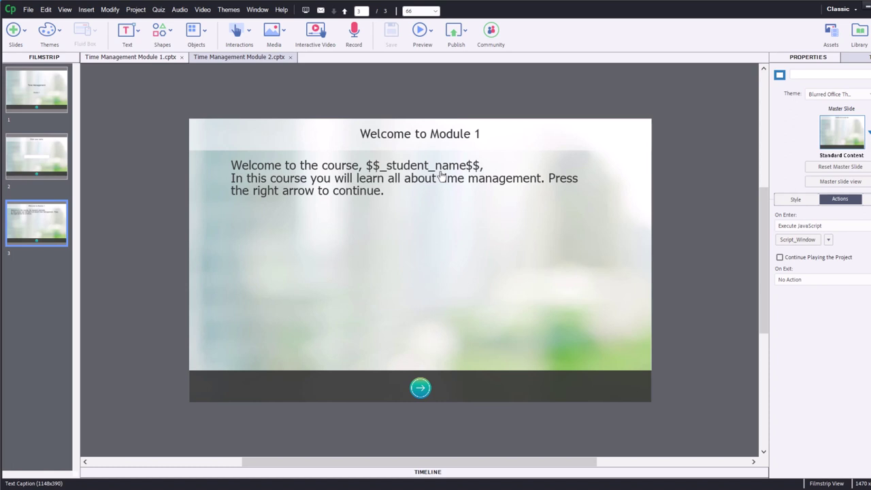
In Module 2, open the JavaScript of the title slide's get_local_storage action
{"action": "left_click", "coordinate": [231, 60]}
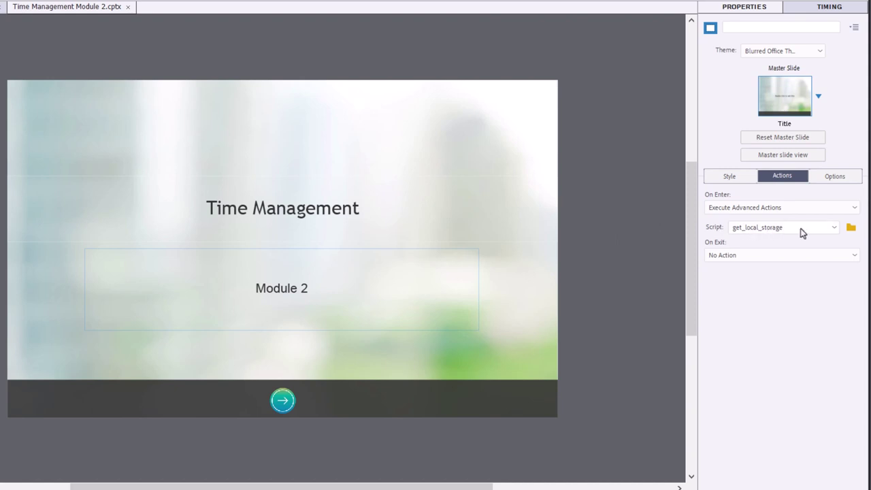
{"action": "left_click", "coordinate": [850, 229]}
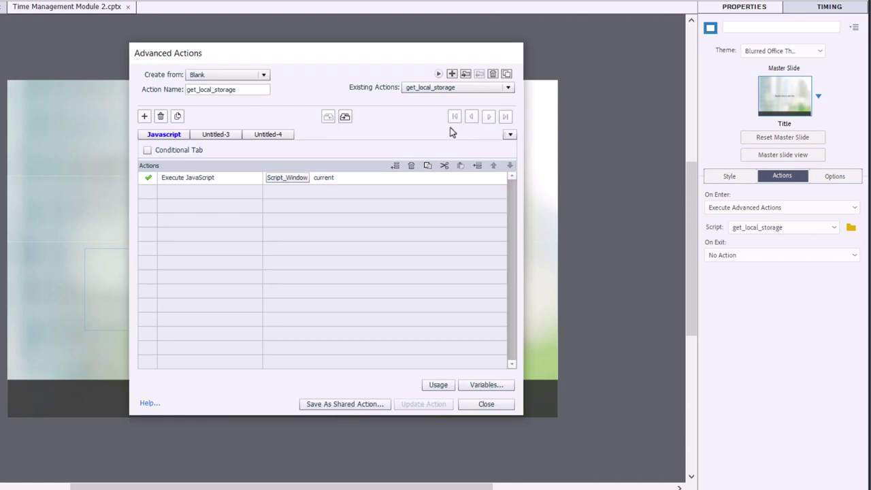
{"action": "left_click", "coordinate": [288, 178]}
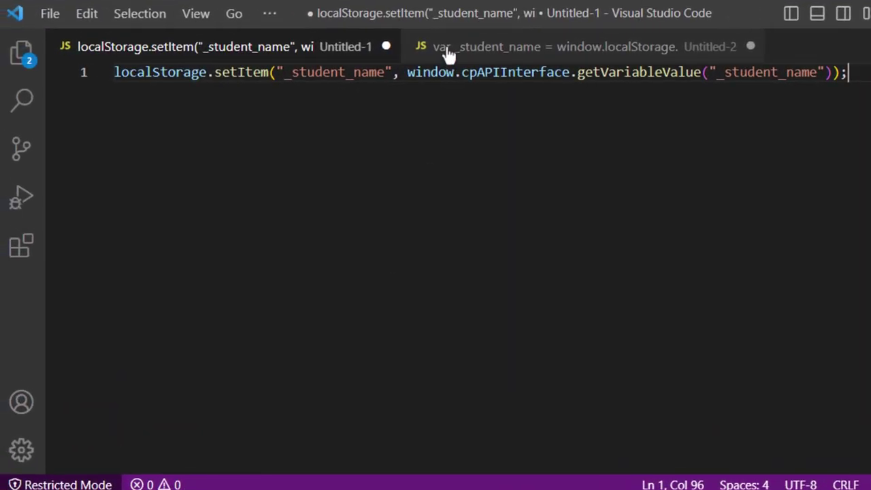
Show the localStorage.getItem line reading _student_name, with its type tooltip displayed
{"action": "left_click", "coordinate": [443, 48]}
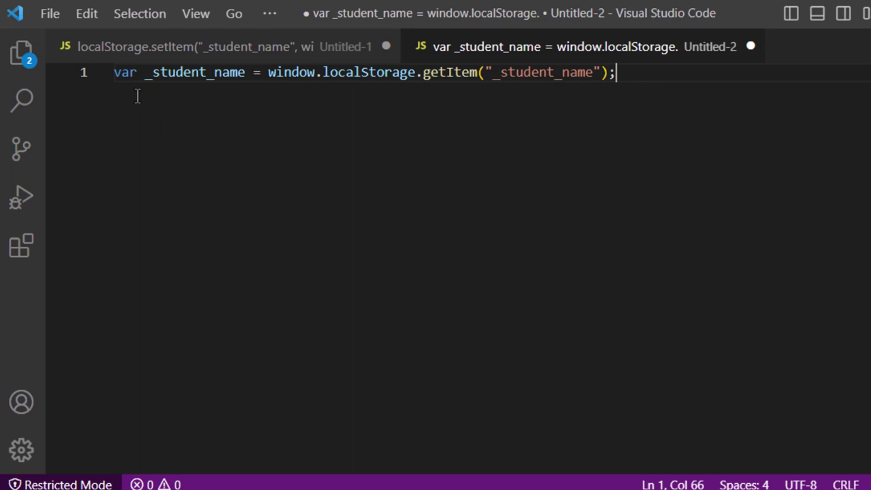
{"action": "mouse_move", "coordinate": [228, 72]}
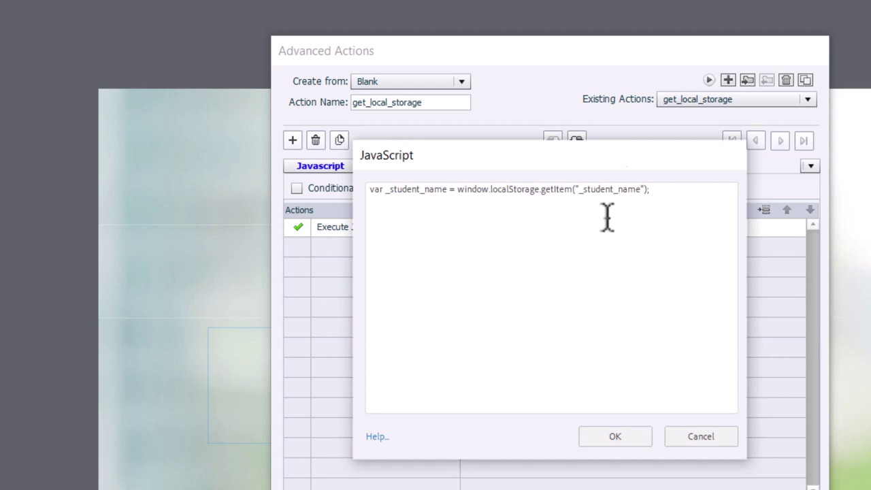
Close get_local_storage without saving and open the start button's check_variable action
{"action": "left_click", "coordinate": [701, 436]}
{"action": "left_click", "coordinate": [657, 479]}
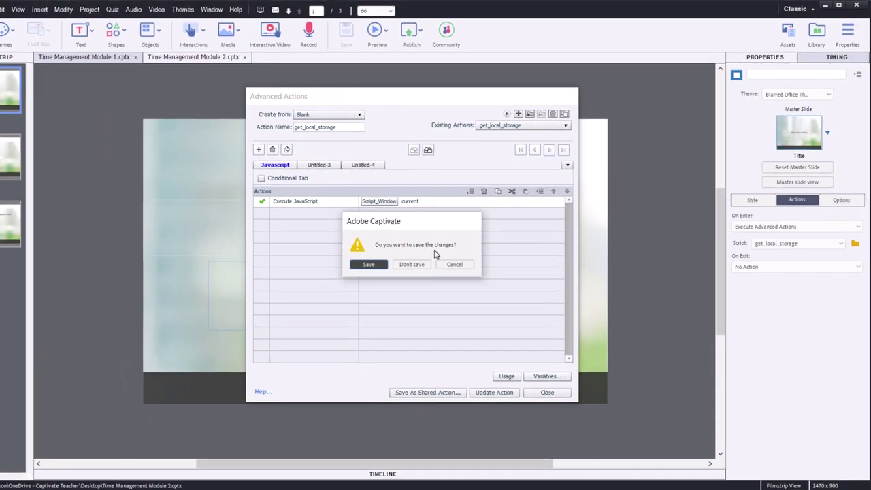
{"action": "left_click", "coordinate": [488, 301]}
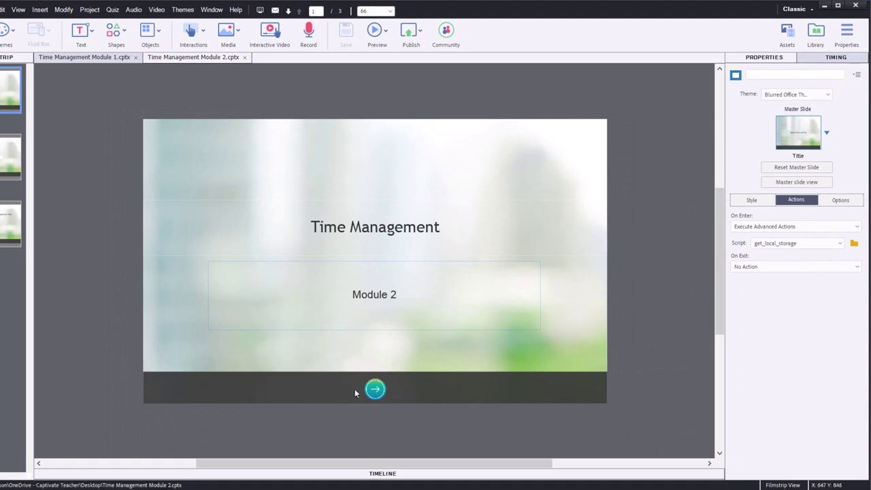
{"action": "left_click", "coordinate": [374, 388]}
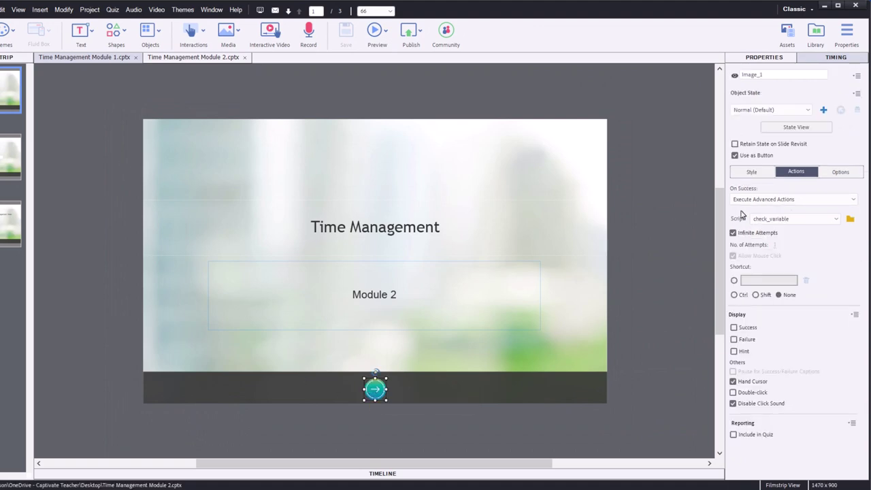
{"action": "left_click", "coordinate": [852, 220]}
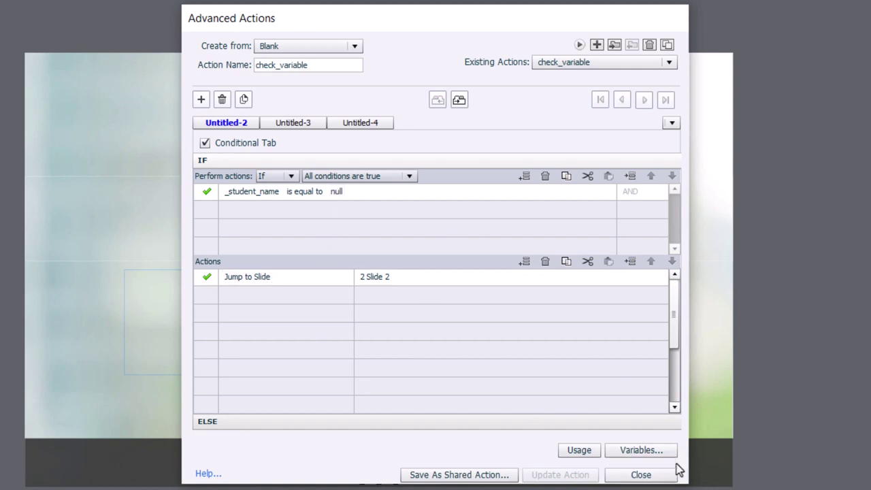
Review the check_variable ELSE branch jumping to Slide 3, then close Advanced Actions
{"action": "left_click", "coordinate": [672, 473]}
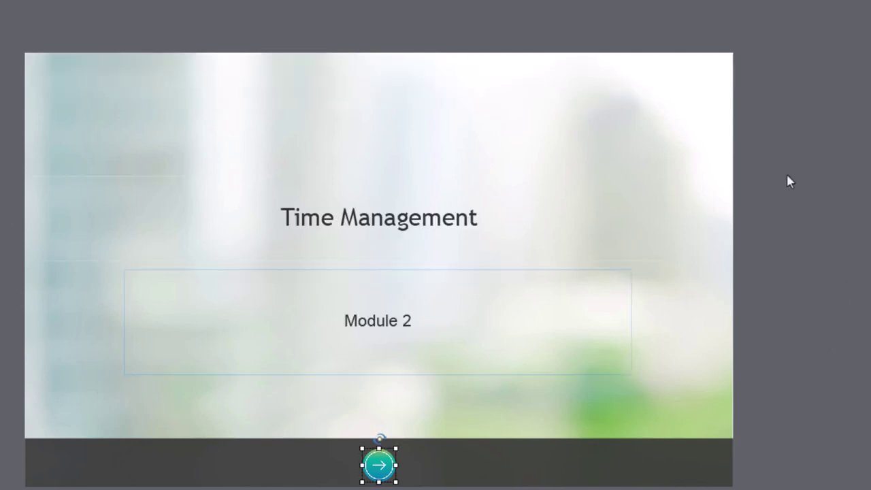
{"action": "key", "text": "shift+F9"}
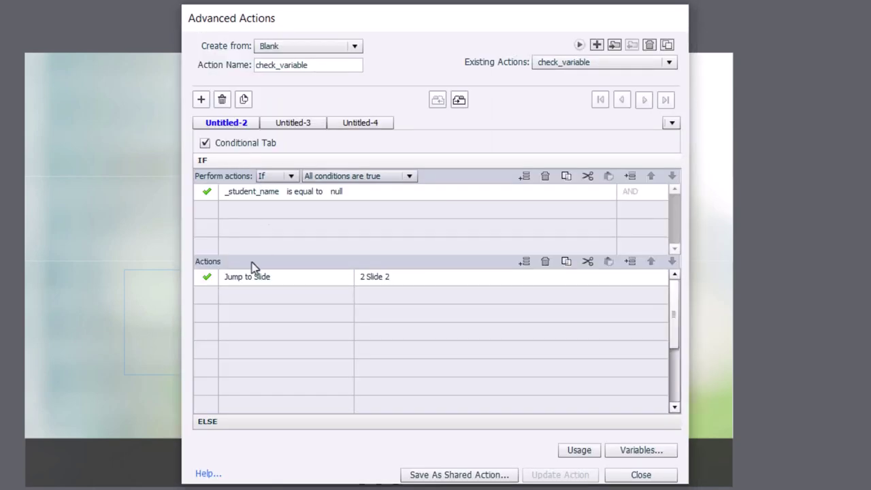
{"action": "left_click", "coordinate": [243, 421]}
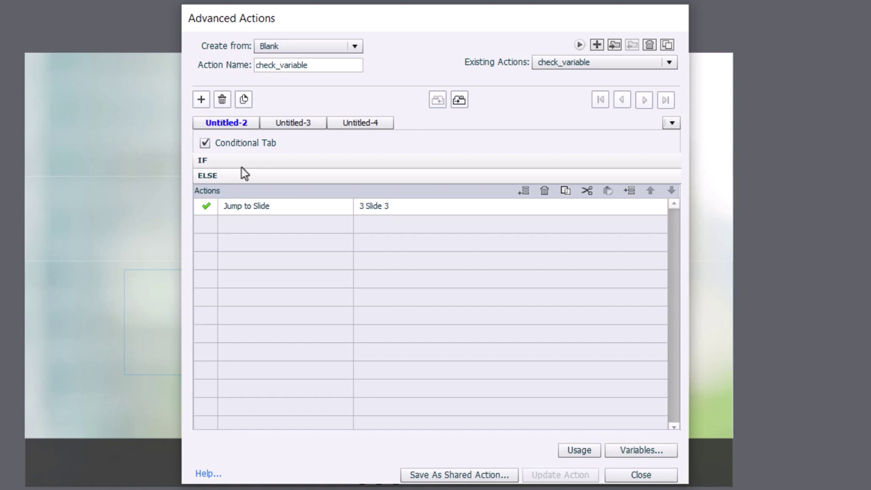
{"action": "left_click", "coordinate": [626, 469]}
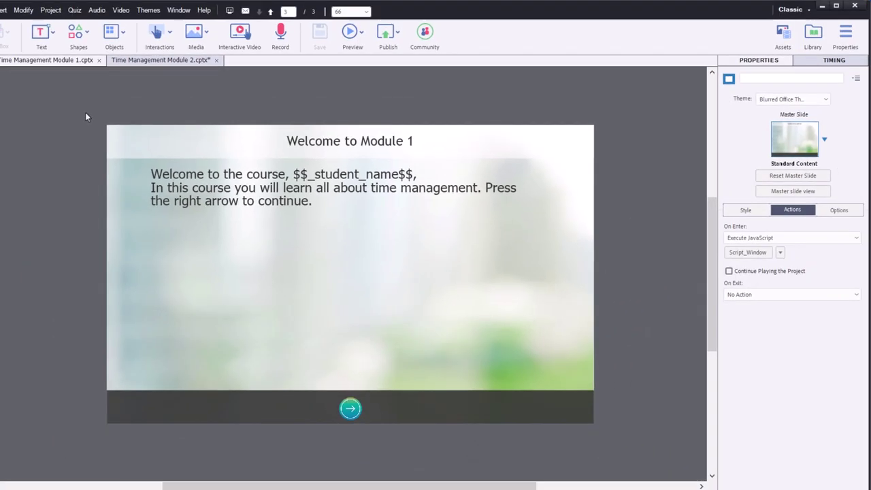
Preview Module 1 in the browser, enter the learner's name, and reach the welcome slide
{"action": "left_click", "coordinate": [355, 34]}
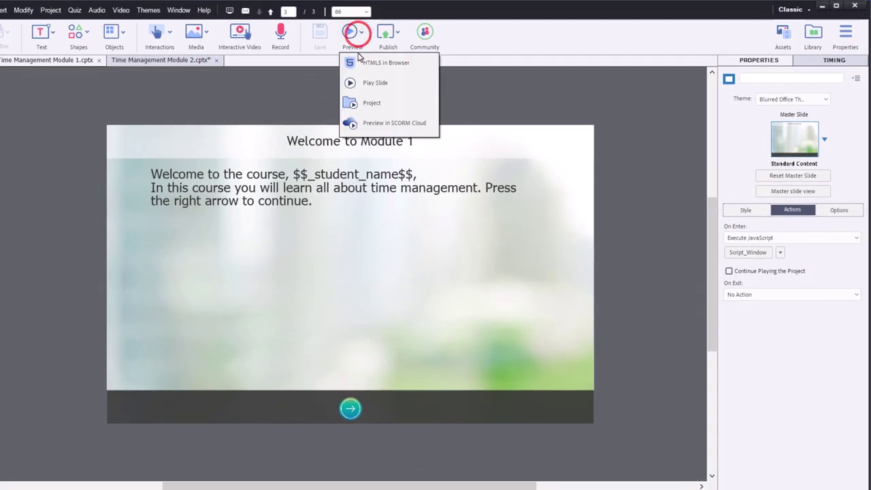
{"action": "left_click", "coordinate": [357, 51]}
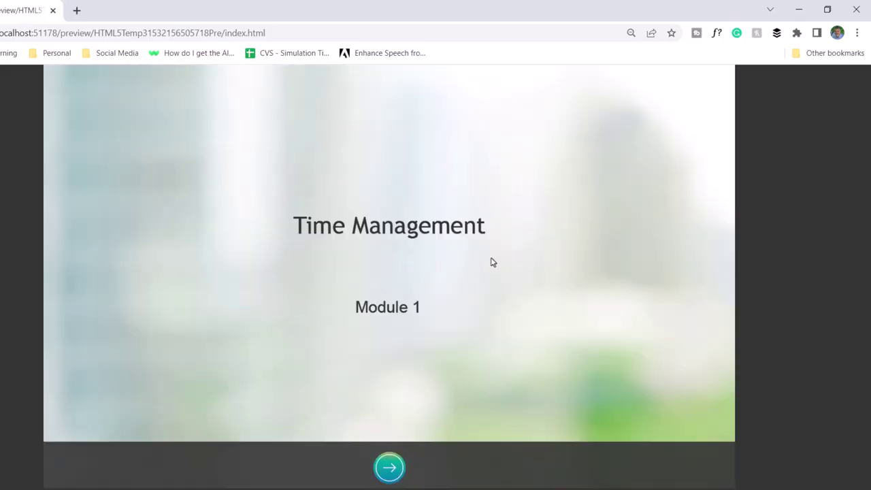
{"action": "left_click", "coordinate": [398, 465]}
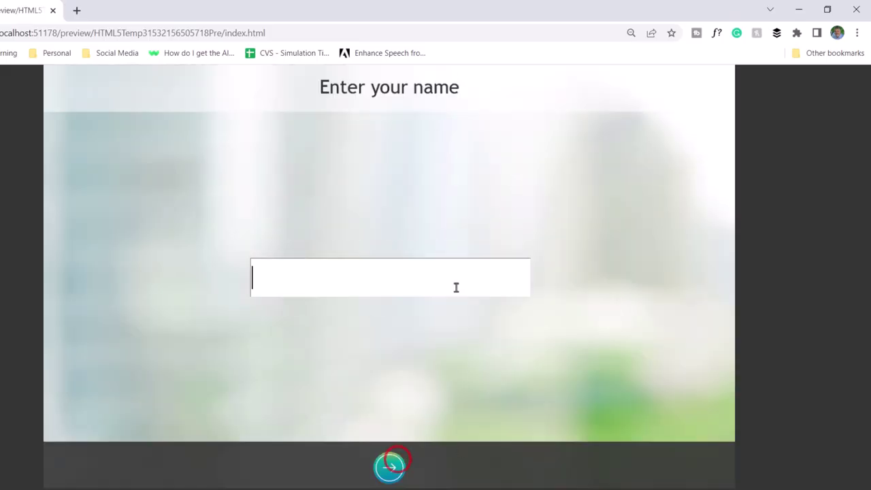
{"action": "left_click", "coordinate": [381, 274]}
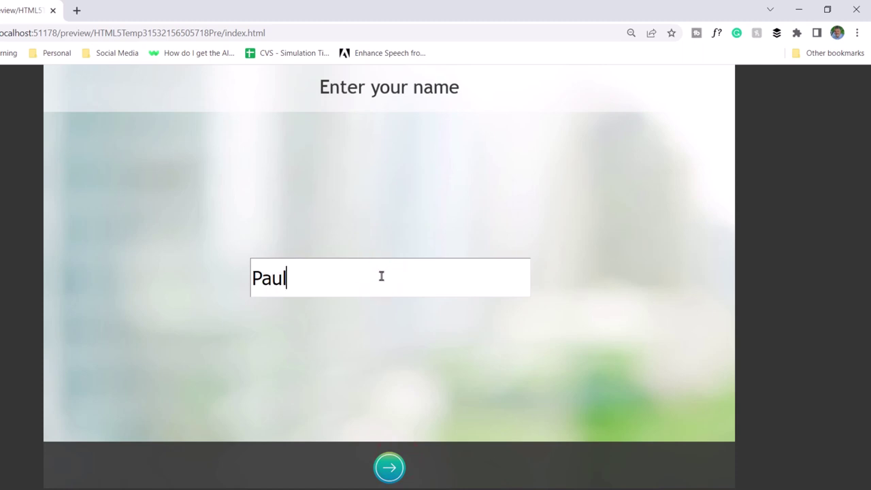
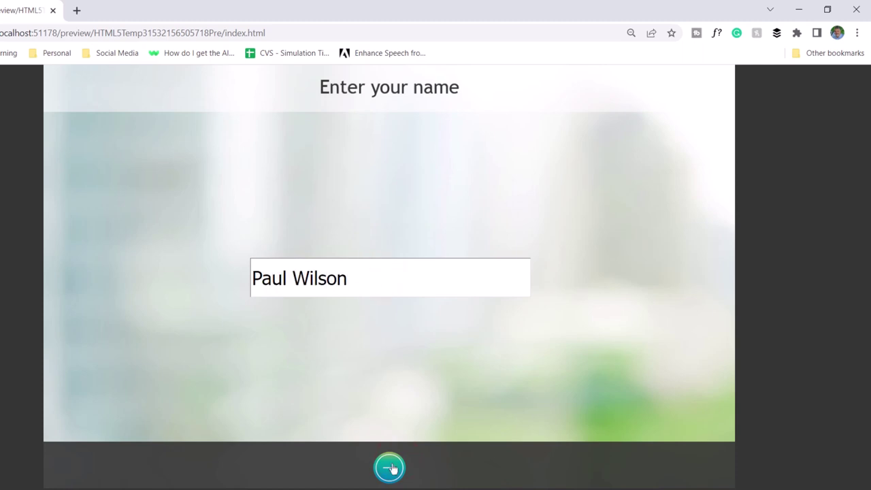
{"action": "left_click", "coordinate": [395, 464]}
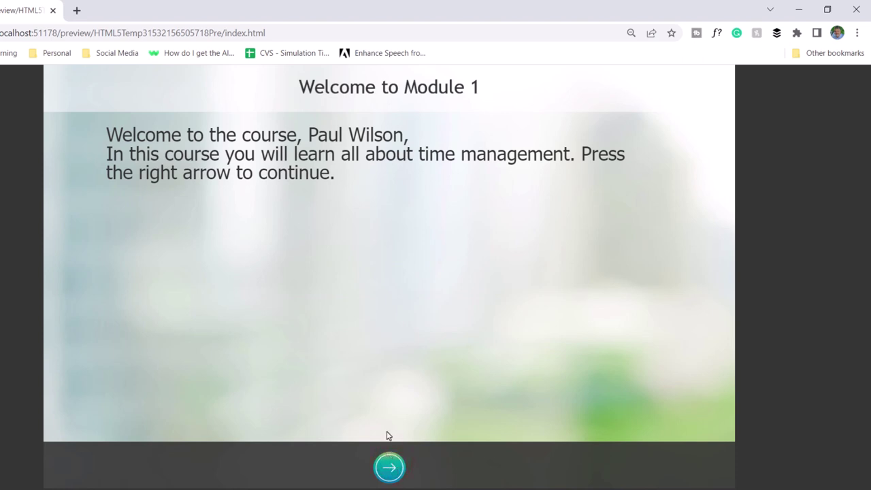
In Chrome DevTools' Application panel, view _student_name under localhost:51178 Local Storage
{"action": "left_click", "coordinate": [857, 34]}
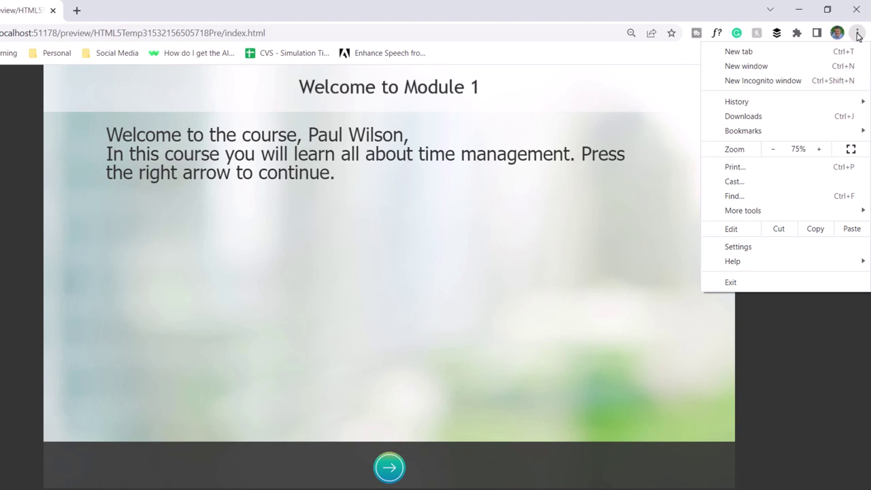
{"action": "mouse_move", "coordinate": [825, 214]}
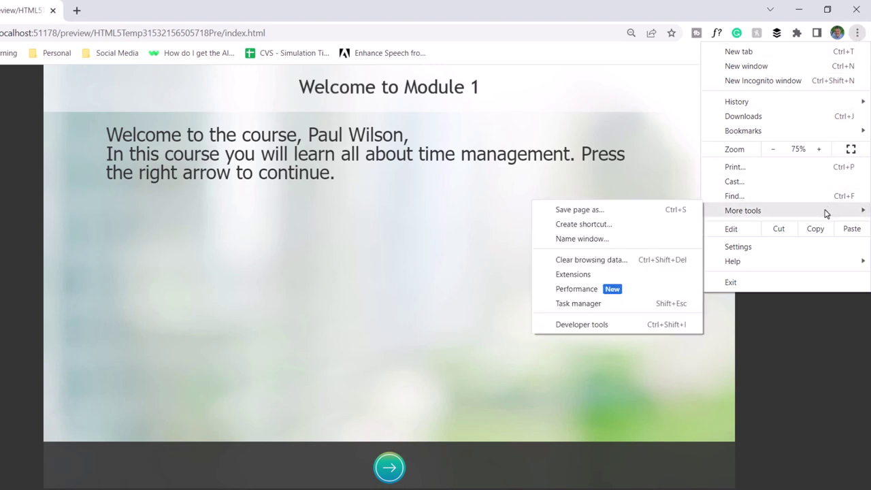
{"action": "left_click", "coordinate": [600, 325]}
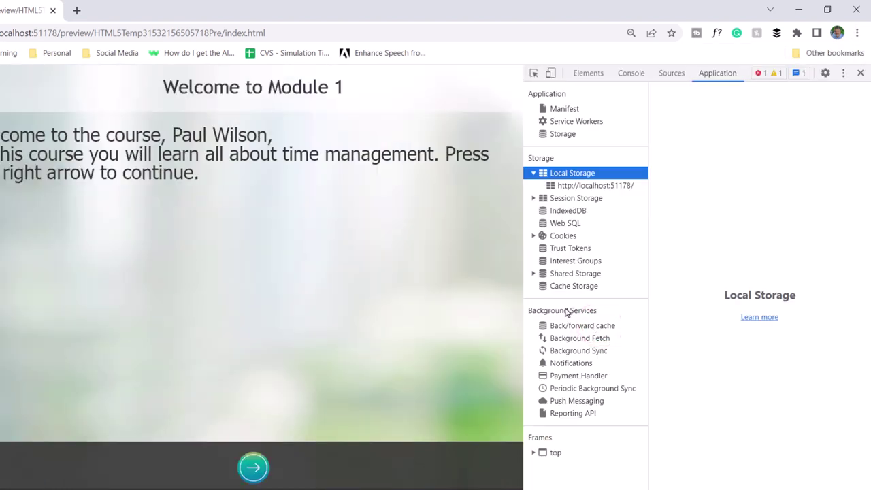
{"action": "left_click", "coordinate": [717, 75]}
{"action": "left_click", "coordinate": [619, 186]}
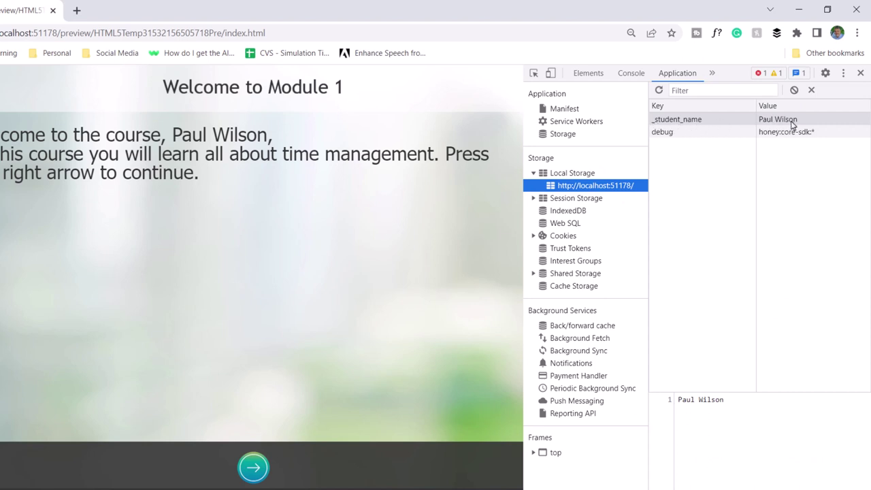
Return to Captivate and preview Time Management Module 2.cptx as HTML5 in the browser
{"action": "left_click", "coordinate": [798, 10]}
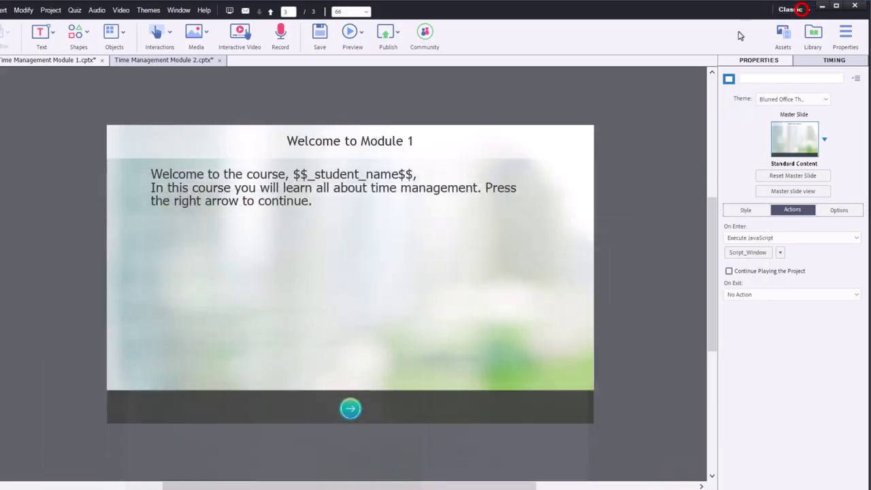
{"action": "left_click", "coordinate": [155, 61]}
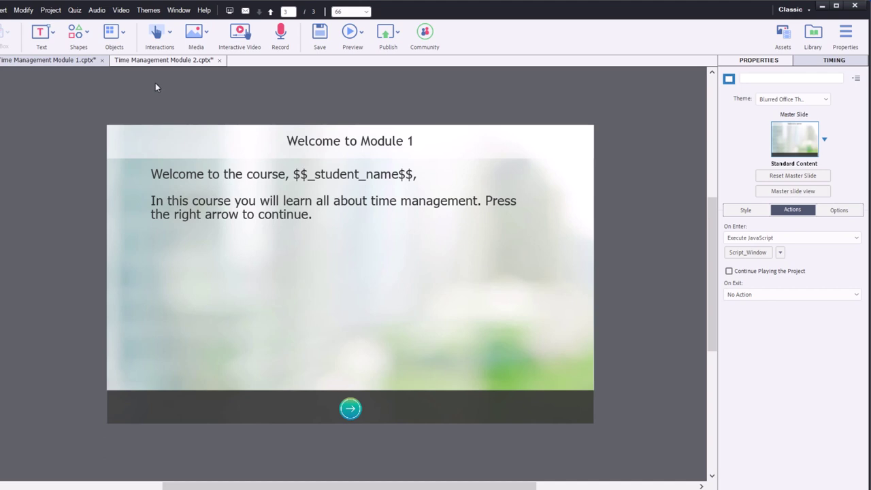
{"action": "left_click", "coordinate": [361, 32]}
{"action": "left_click", "coordinate": [363, 64]}
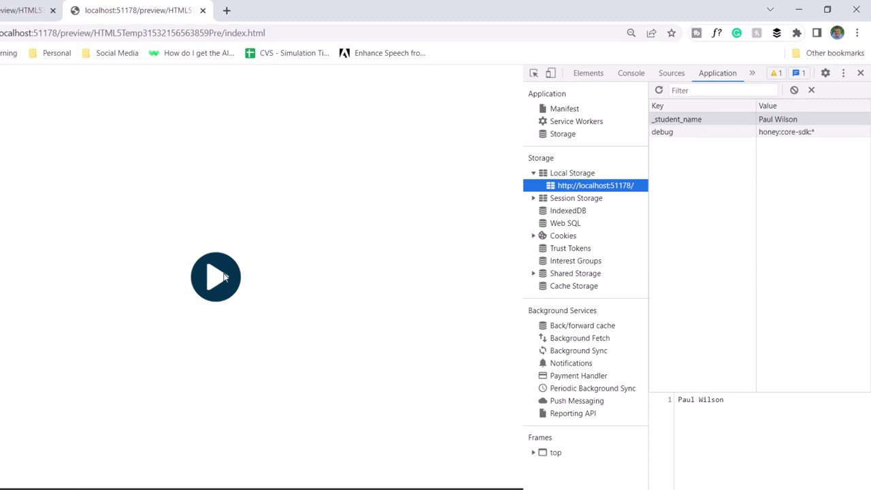
Play the Module 2 preview and advance past its title slide to the welcome greeting
{"action": "left_click", "coordinate": [223, 276]}
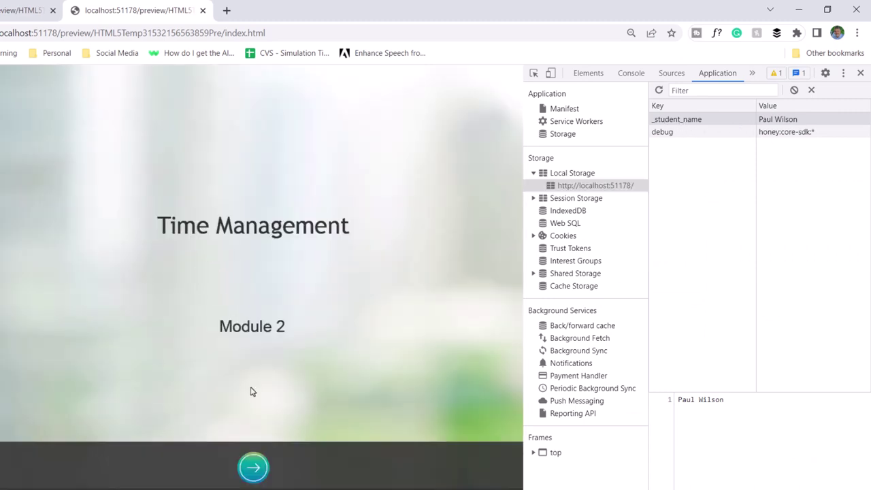
{"action": "left_click", "coordinate": [252, 468]}
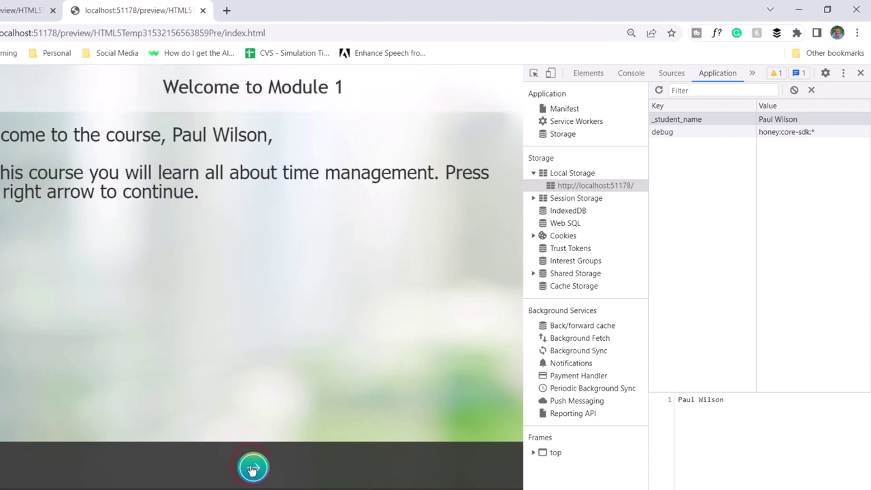